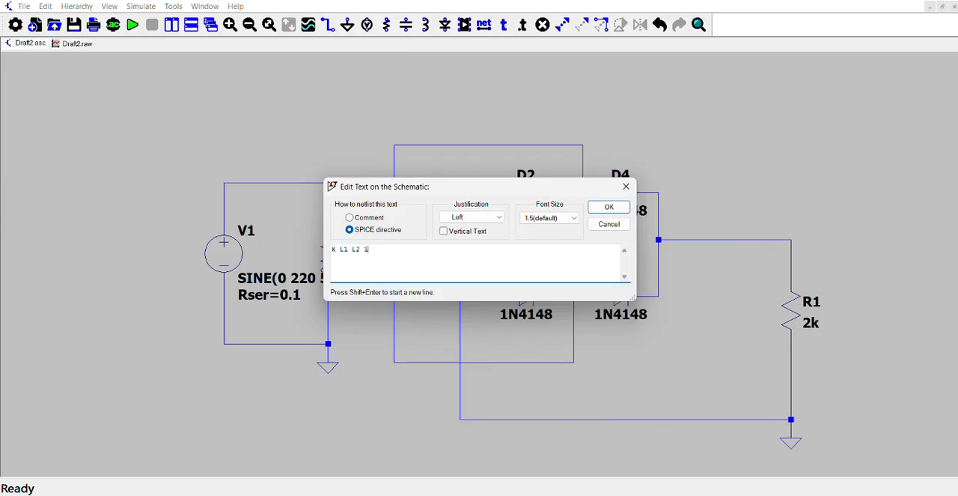
Place the SPICE directive K L1 L2 1 below the inductors and run a transient analysis with a stop time of .1.
click(610, 208)
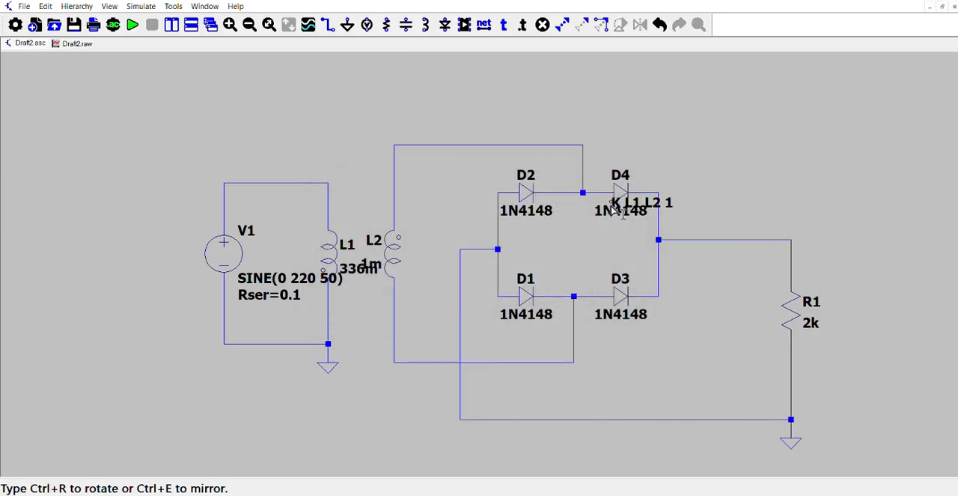
click(334, 313)
click(133, 25)
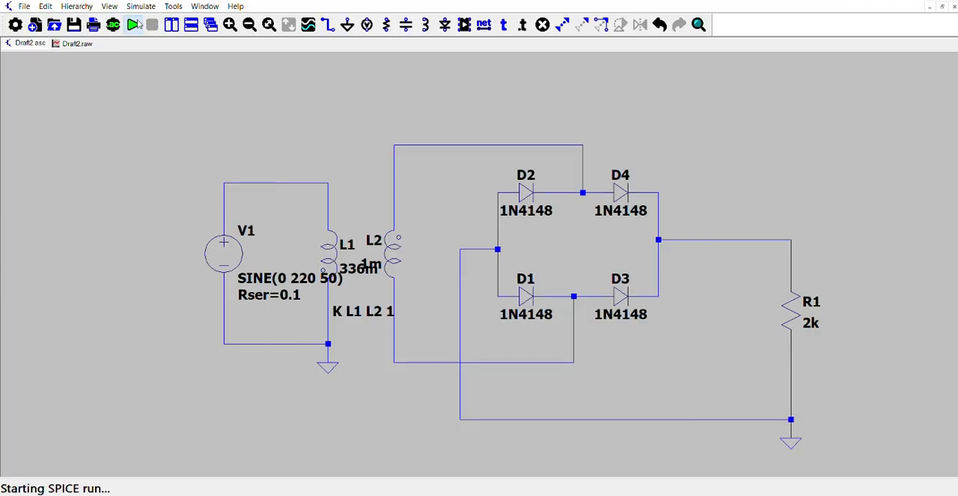
text(.0)
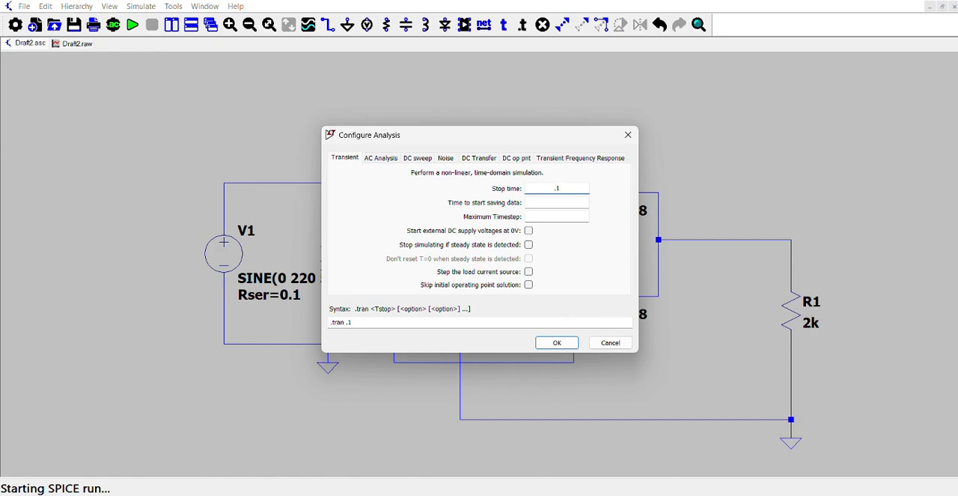
click(562, 343)
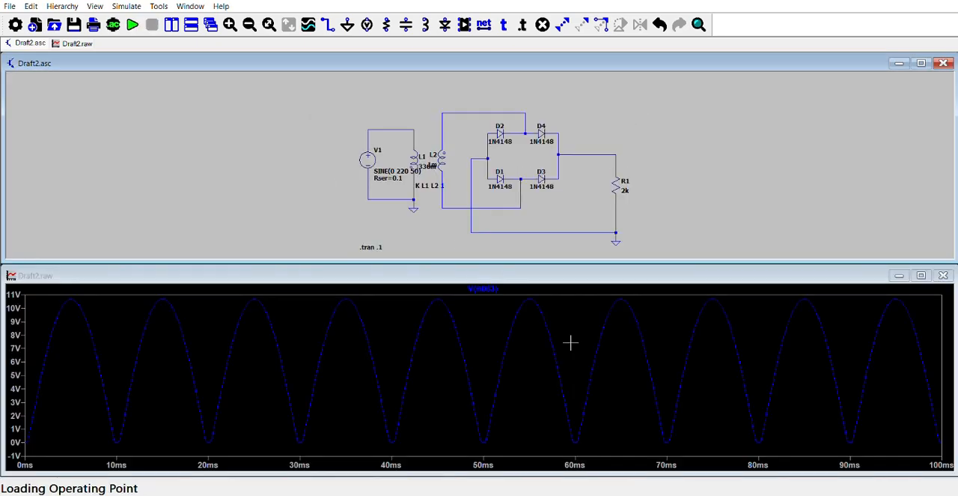
Plot the source voltage together with the load voltage at R1, and isolate the rectified load voltage trace.
click(367, 135)
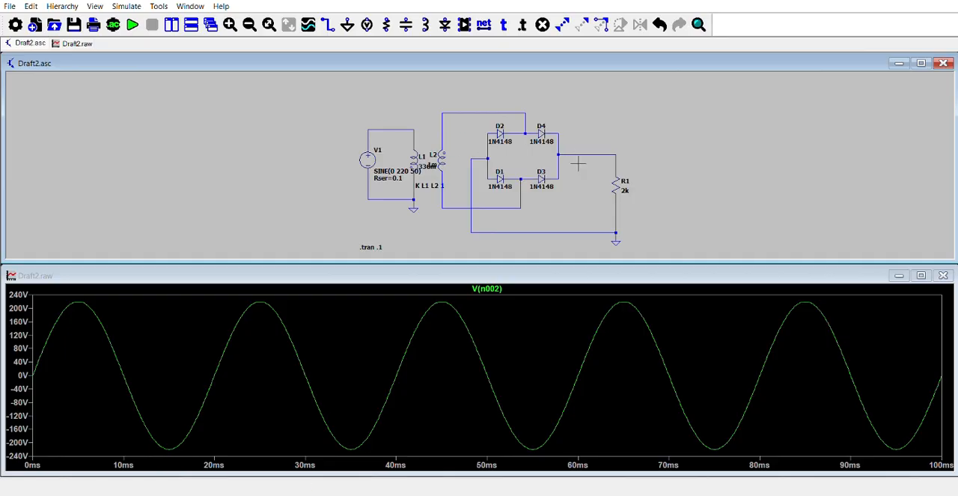
click(617, 162)
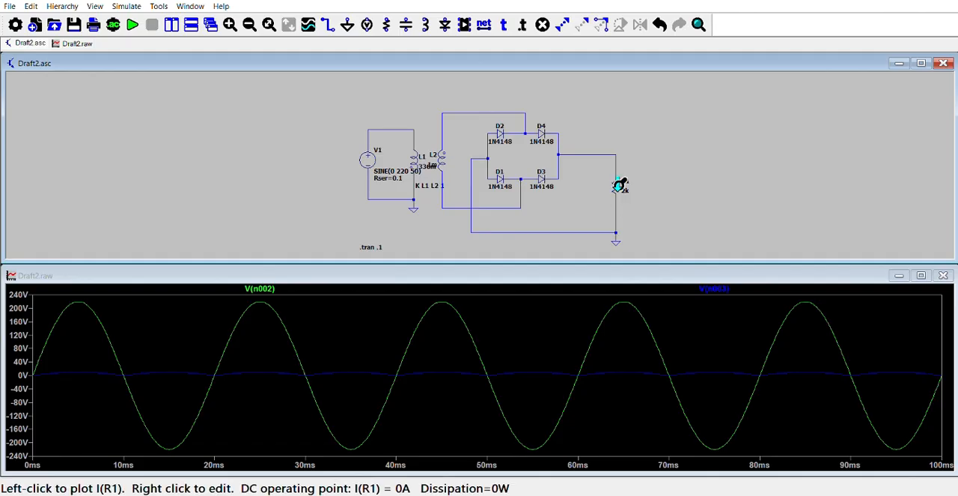
click(617, 162)
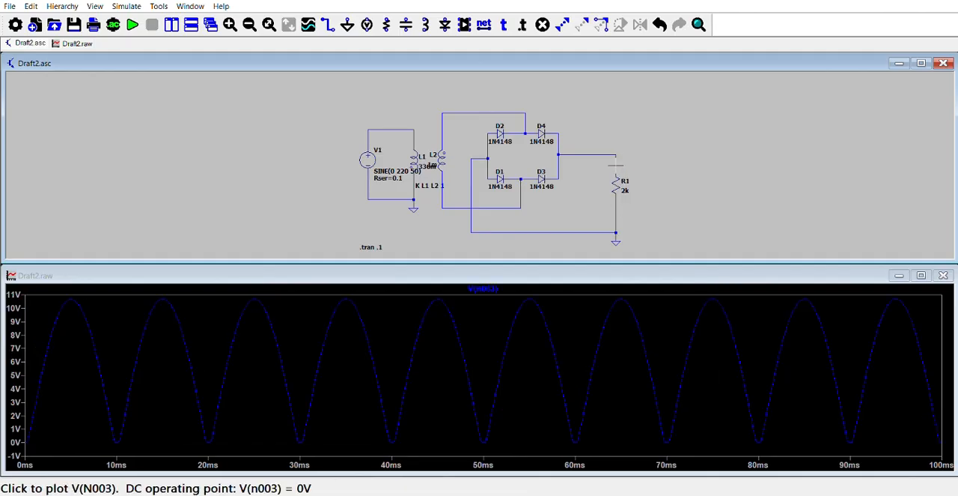
click(812, 332)
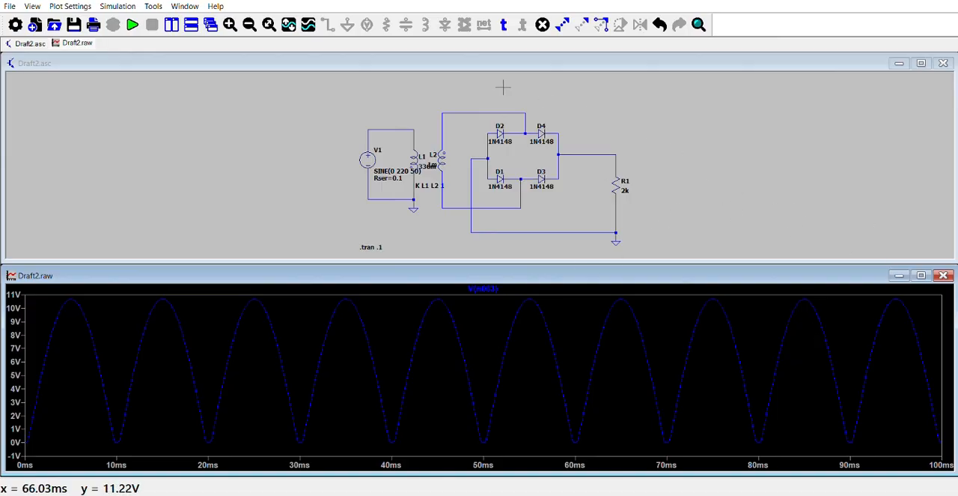
Place a vertical capacitor in the schematic between the diode bridge and load resistor R1.
right_click(400, 101)
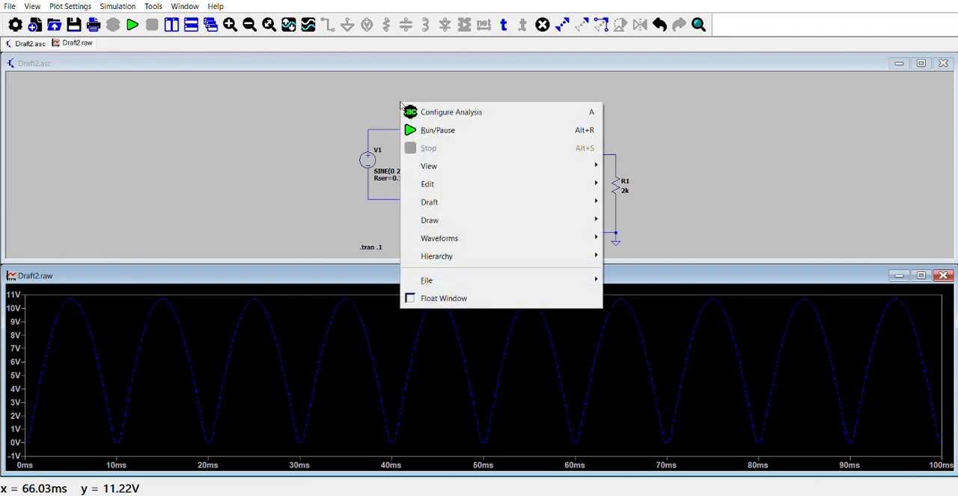
click(208, 64)
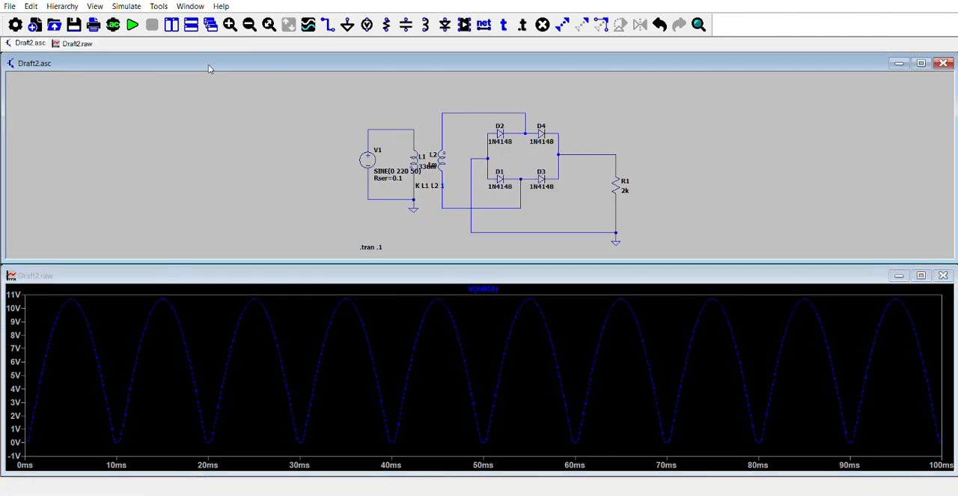
click(407, 28)
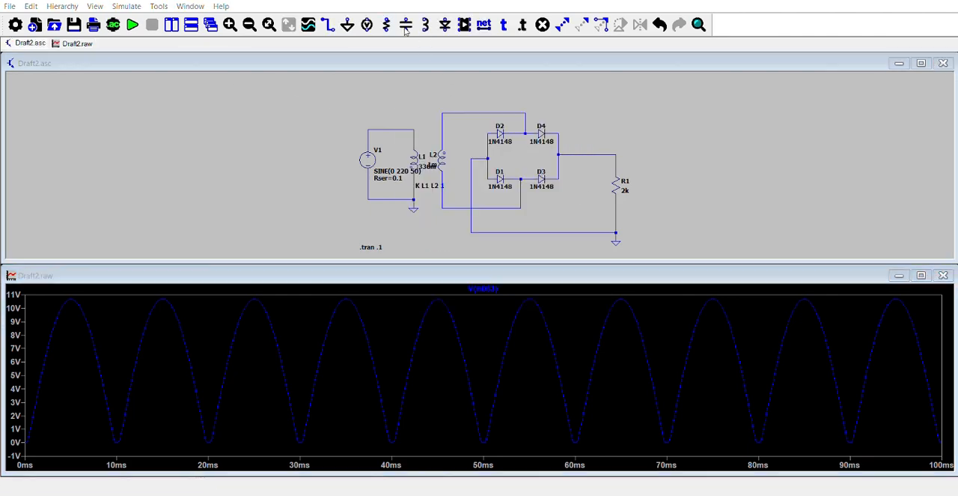
click(407, 31)
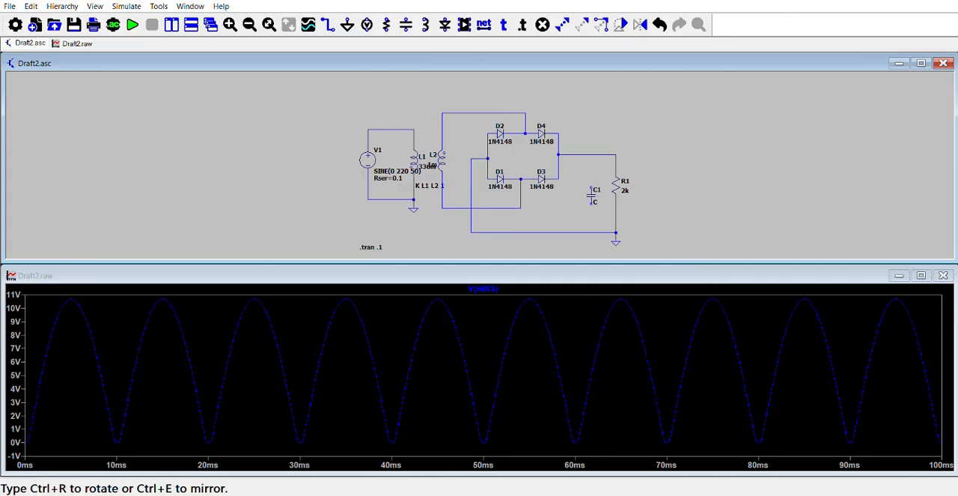
Wire capacitor C1 in parallel with R1, from the bridge output line down to the ground return line.
click(330, 25)
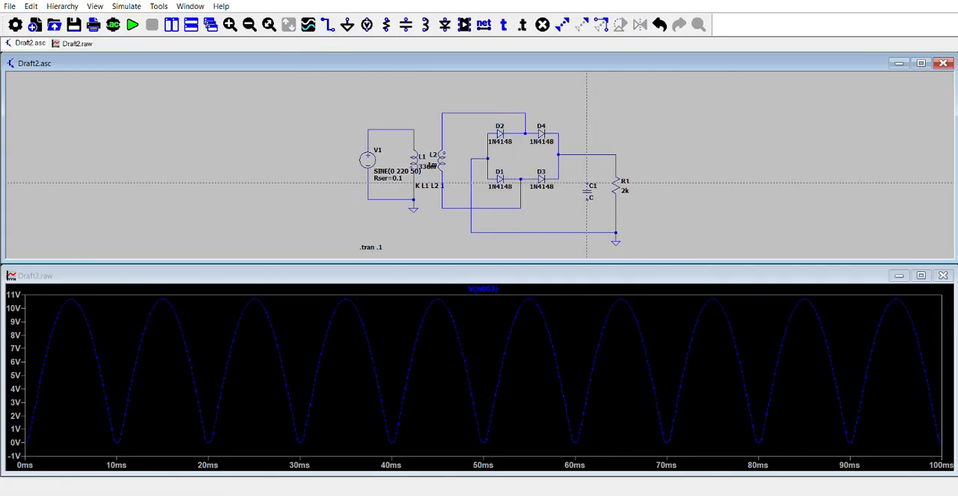
click(587, 183)
click(587, 154)
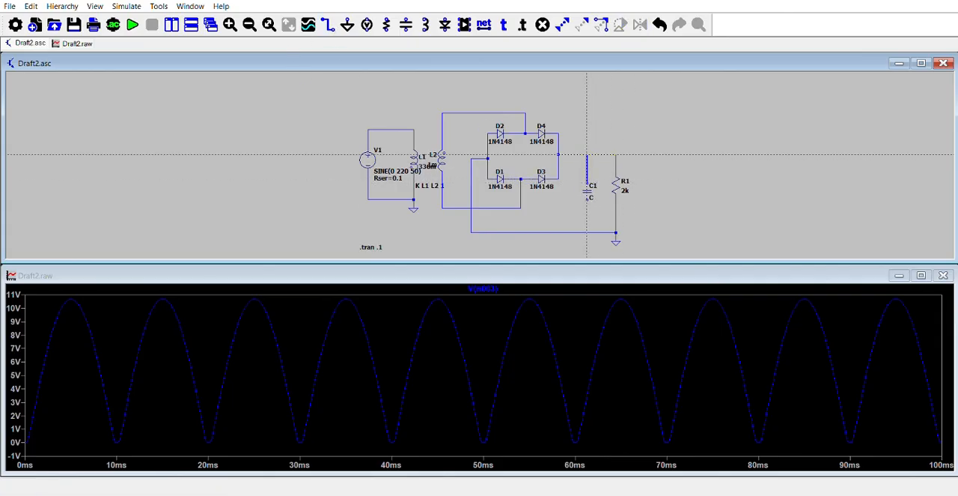
click(591, 199)
click(592, 232)
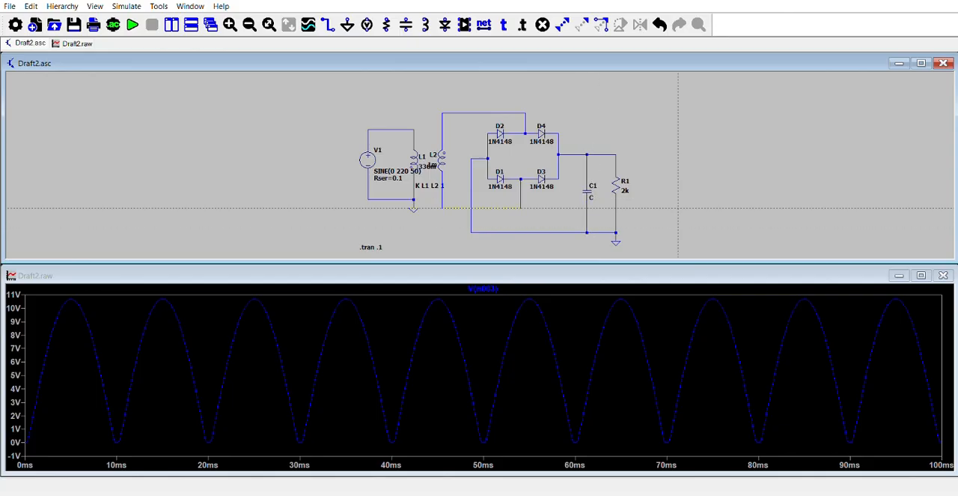
right_click(678, 206)
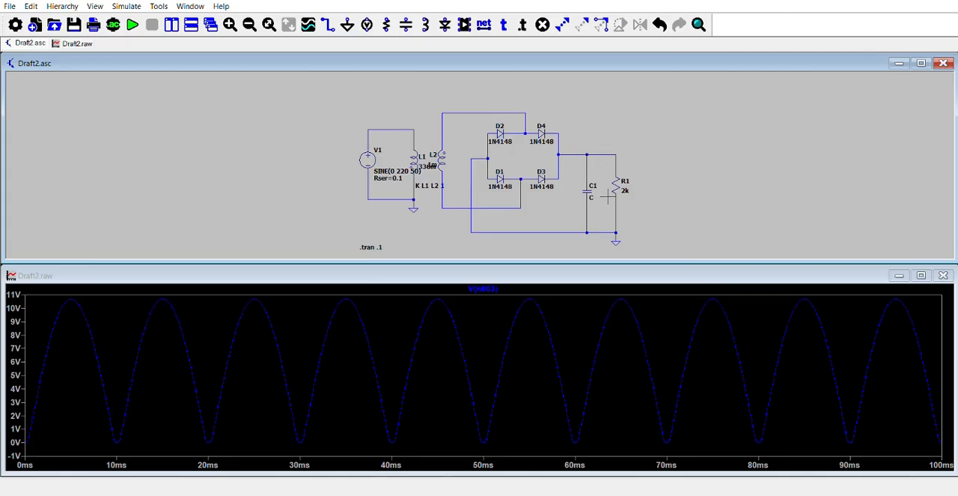
Set the capacitance of C1 to 5µ and rerun the simulation.
right_click(582, 203)
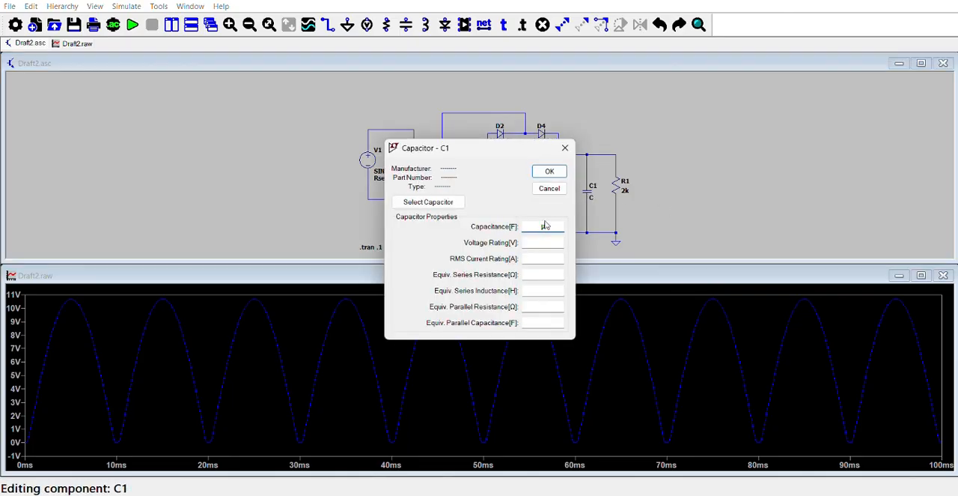
text(5)
click(549, 171)
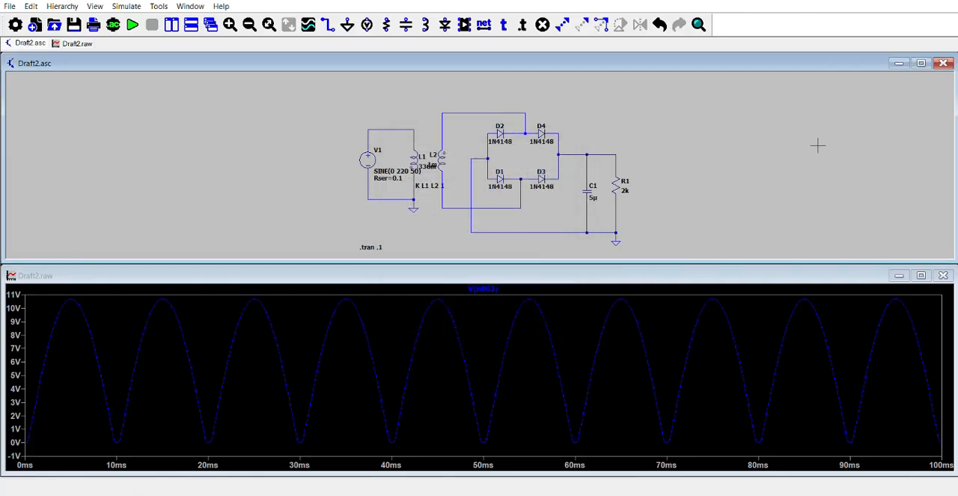
click(132, 25)
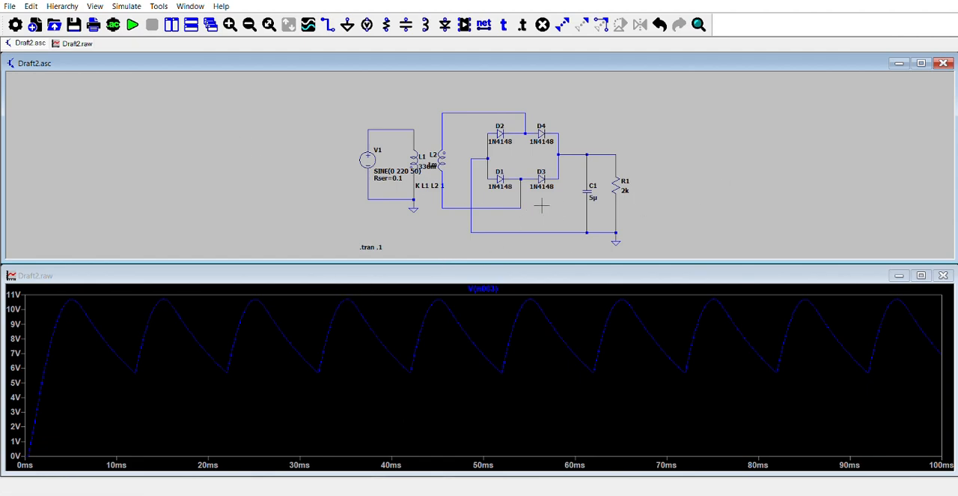
Change the capacitance of C1 to 50µ and rerun the simulation.
right_click(591, 195)
right_click(590, 195)
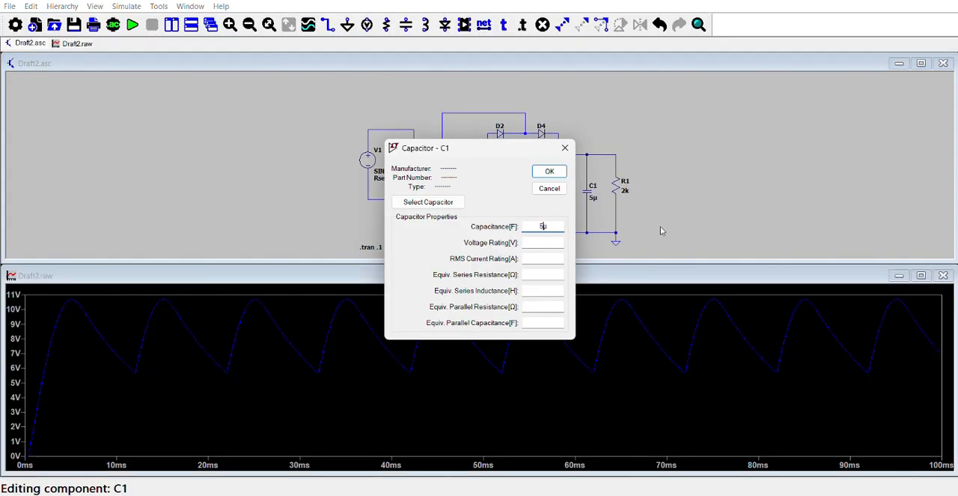
key(BackSpace)
text(50)
click(549, 170)
click(132, 25)
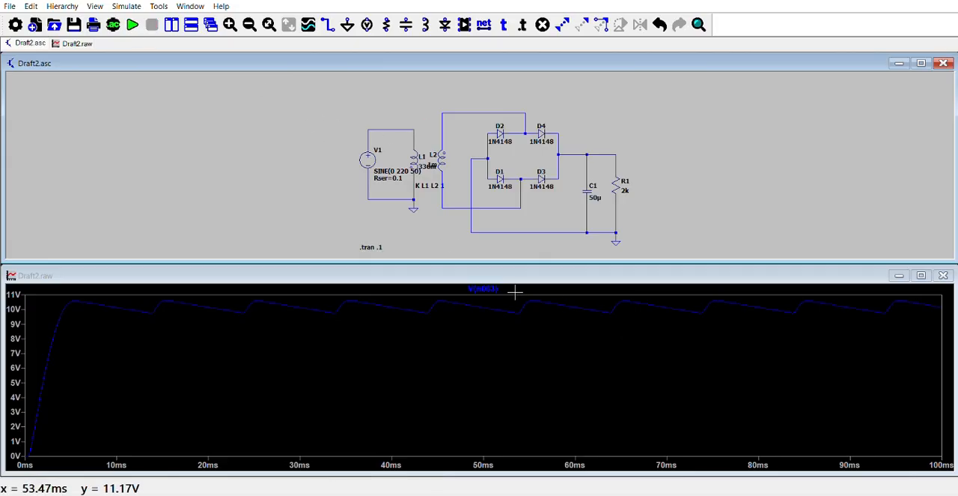
Inspect the output ripple, raise the capacitance of C1 to 150µ and rerun the simulation.
drag(514, 292, 759, 455)
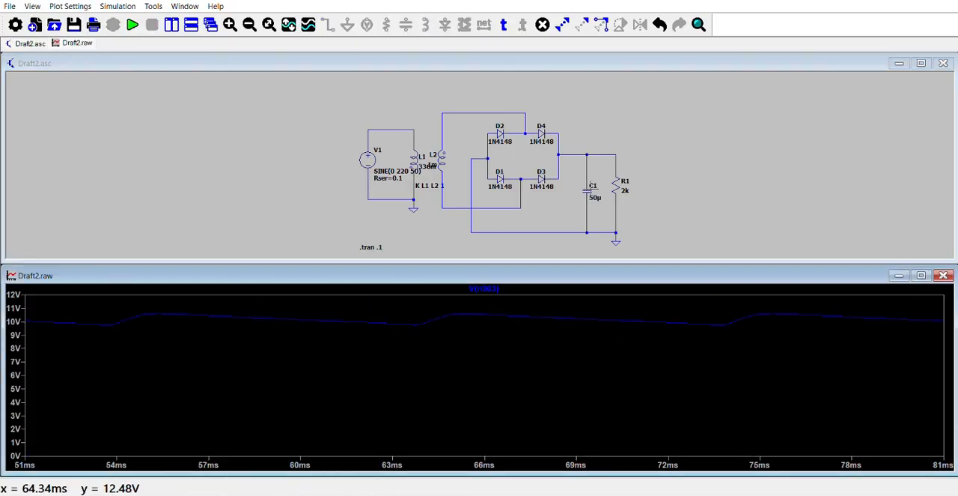
right_click(593, 196)
click(576, 207)
right_click(589, 192)
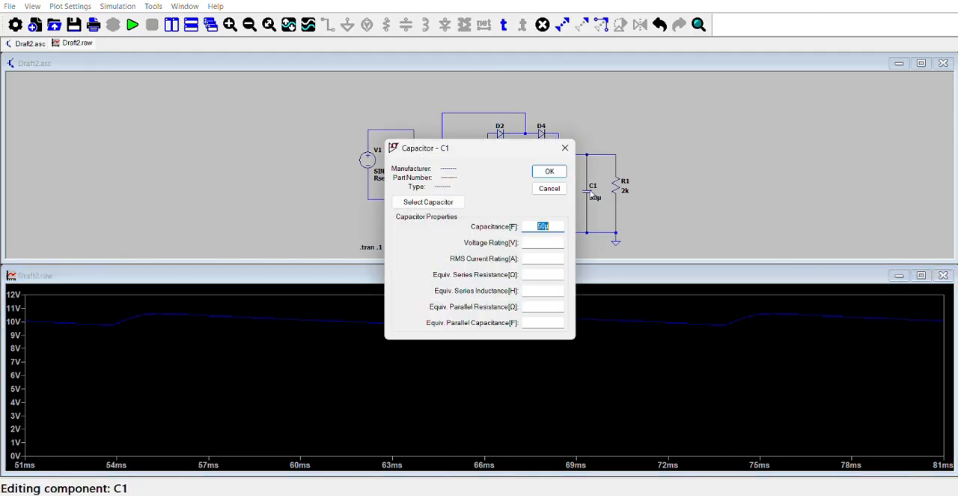
click(548, 228)
text(15)
click(555, 174)
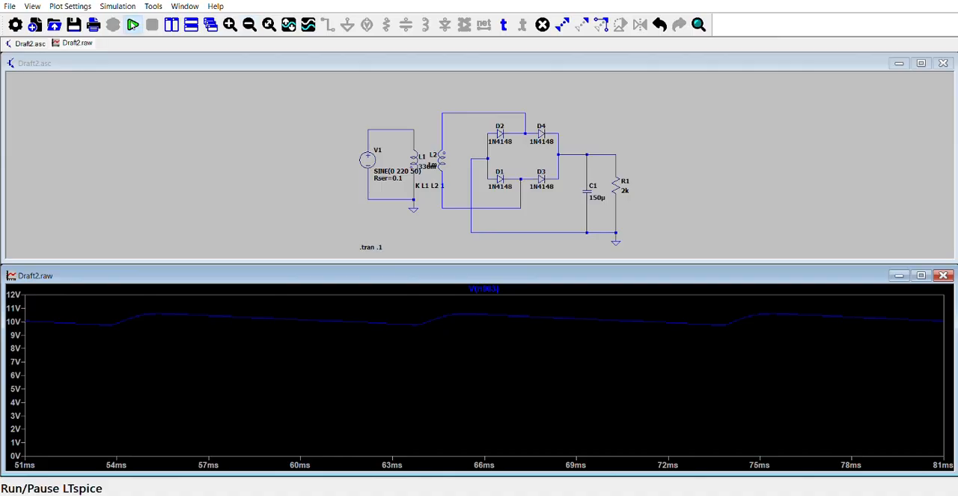
click(131, 25)
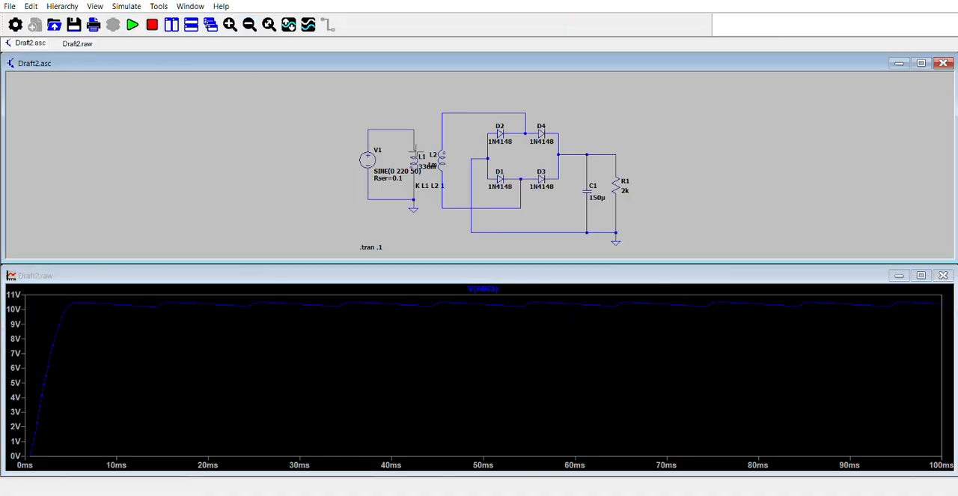
Set the capacitance of C1 to 200µ and inspect the remaining ripple on the output voltage waveform.
right_click(589, 189)
click(542, 226)
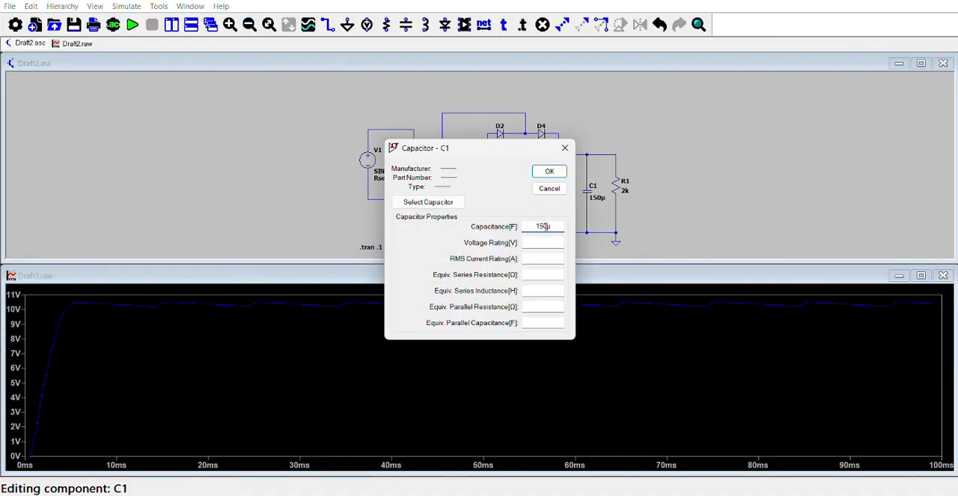
key(BackSpace)
text(200)
click(550, 171)
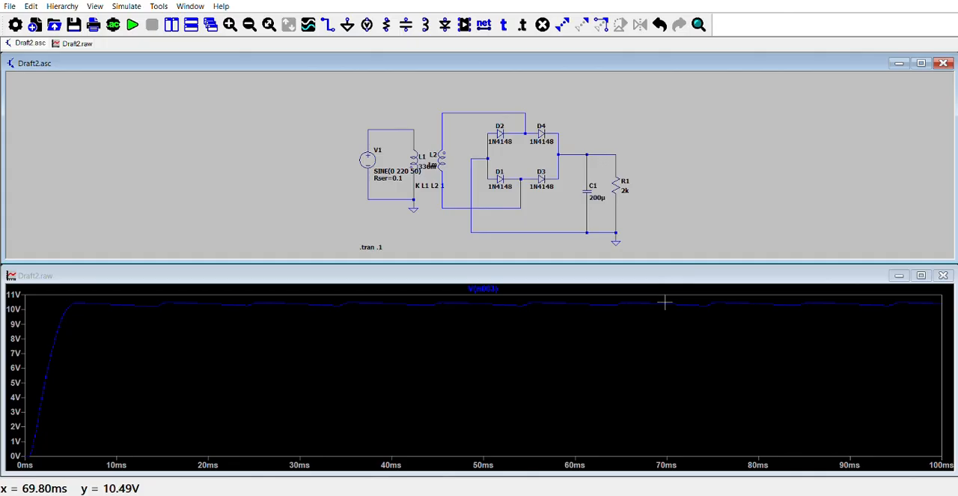
click(588, 298)
drag(589, 298, 730, 455)
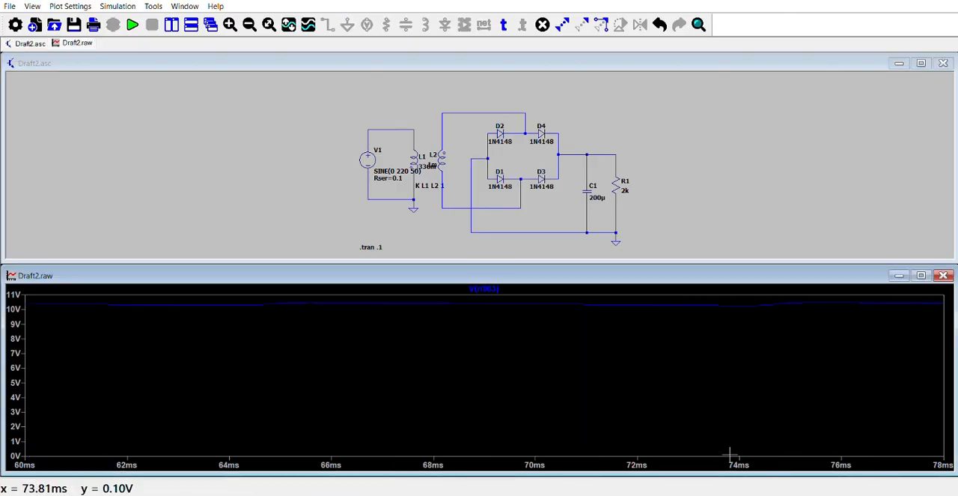
drag(296, 298, 480, 447)
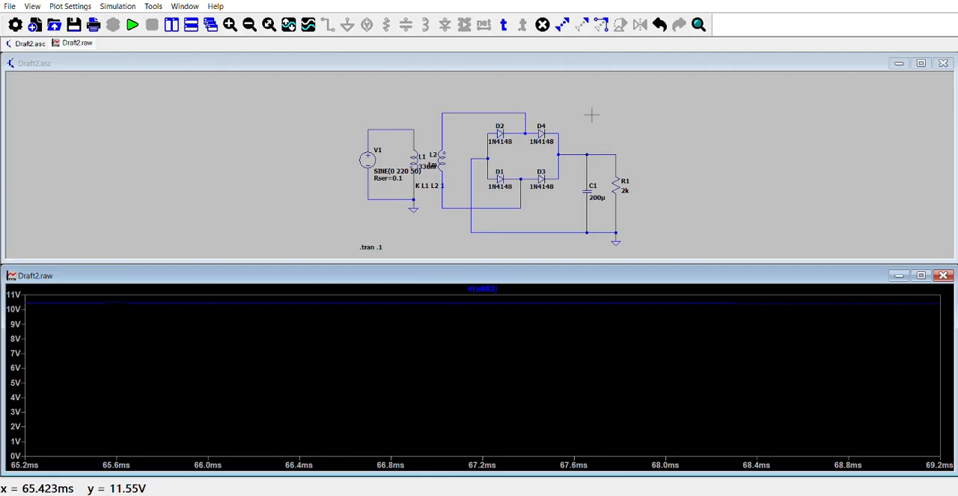
Set the inductance of secondary winding L2 to 1.4m and rerun the simulation to inspect the output voltage peak.
right_click(635, 114)
click(591, 104)
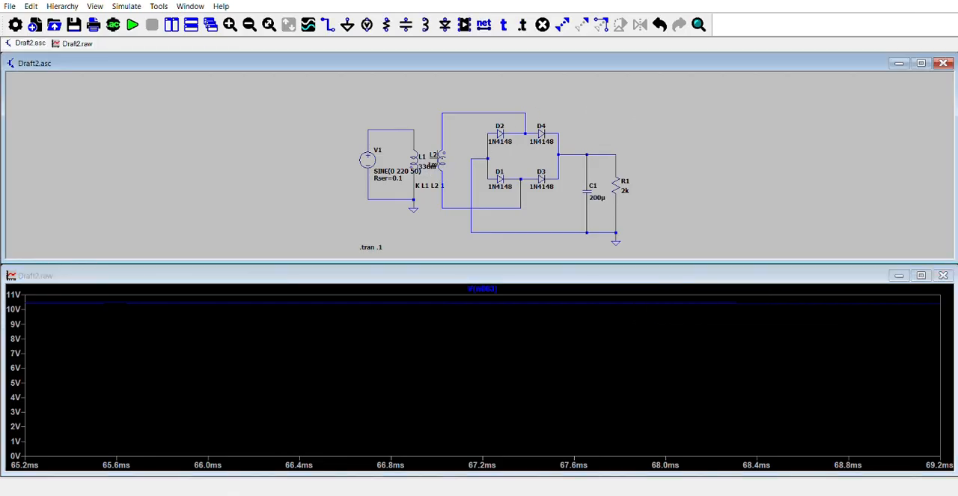
right_click(439, 156)
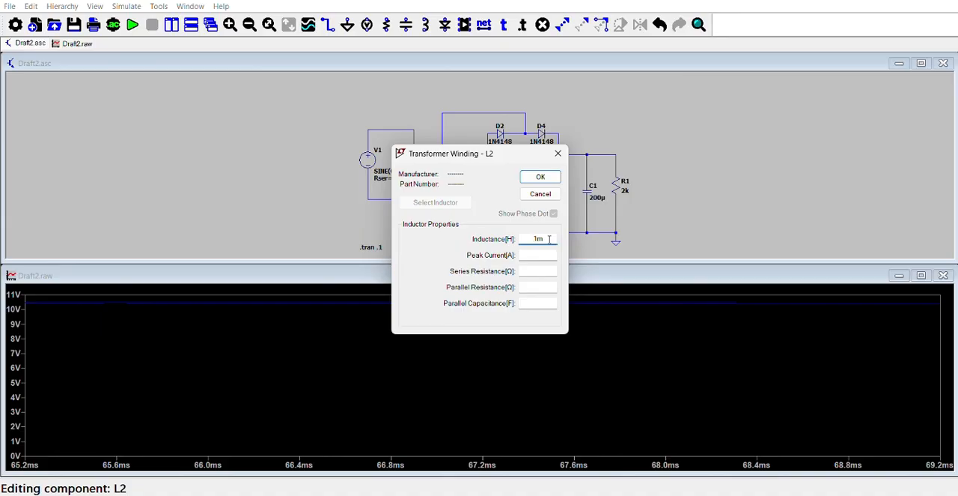
text(.5)
click(539, 176)
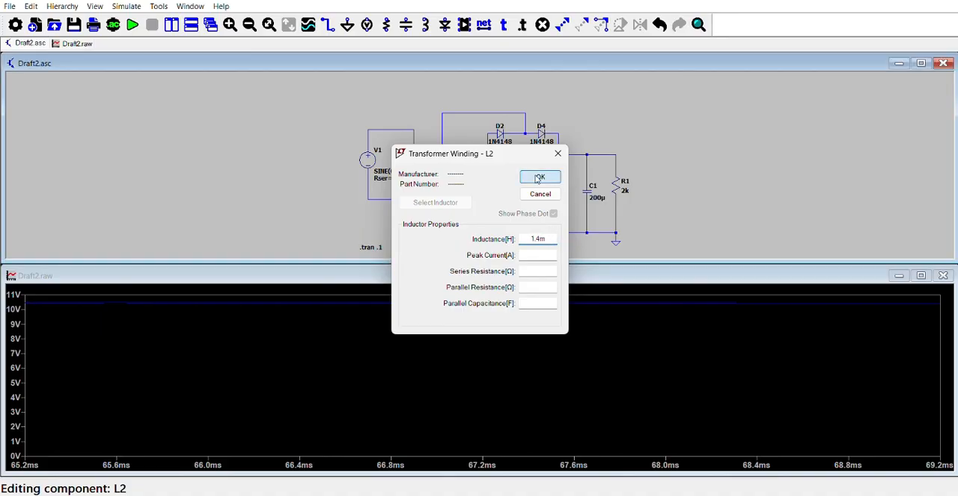
click(132, 25)
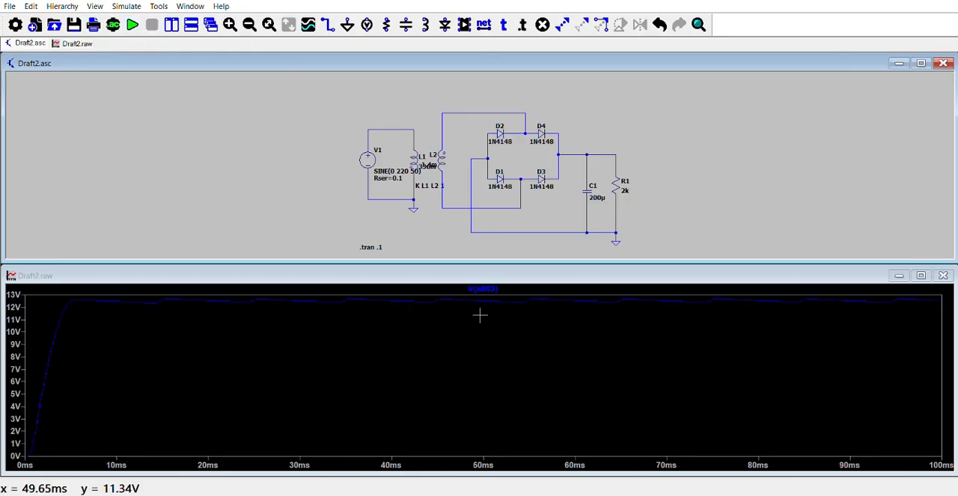
drag(487, 297, 593, 328)
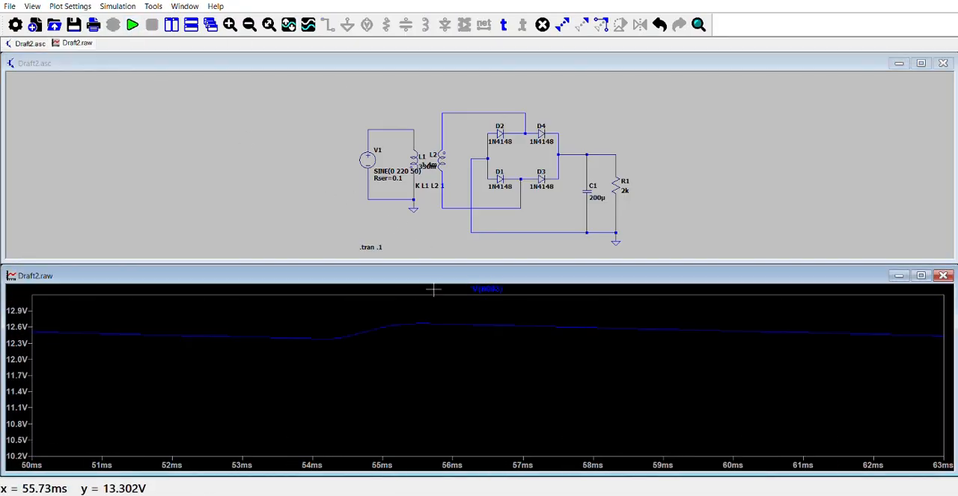
drag(398, 298, 512, 353)
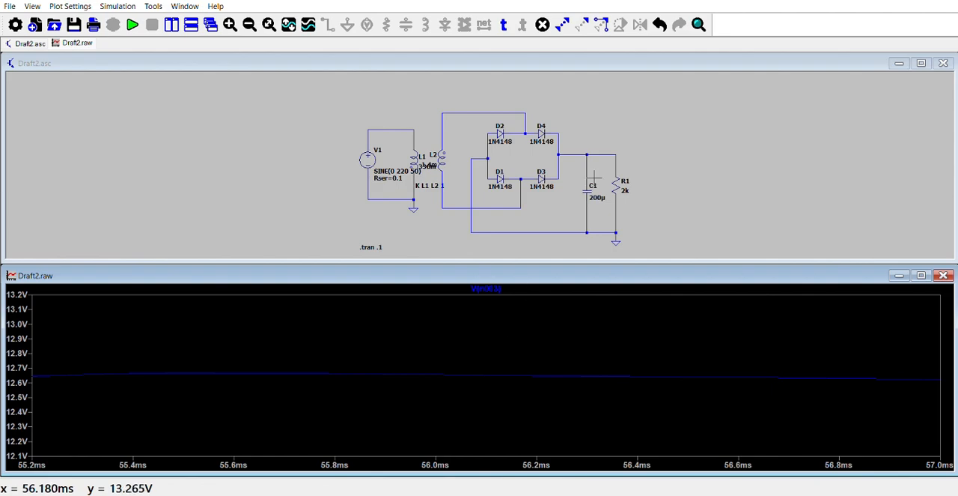
Set the capacitance of C1 to 500µ and rerun the simulation.
right_click(588, 192)
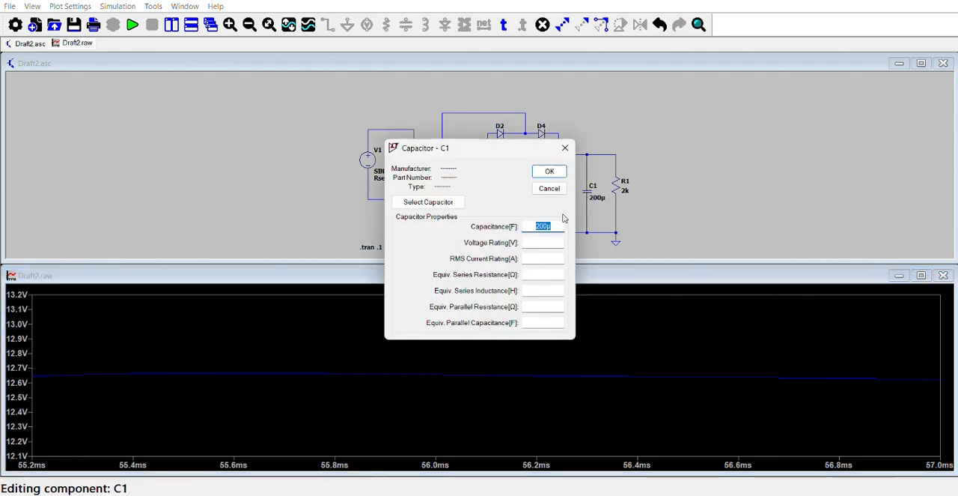
click(537, 227)
key(Delete)
text(5)
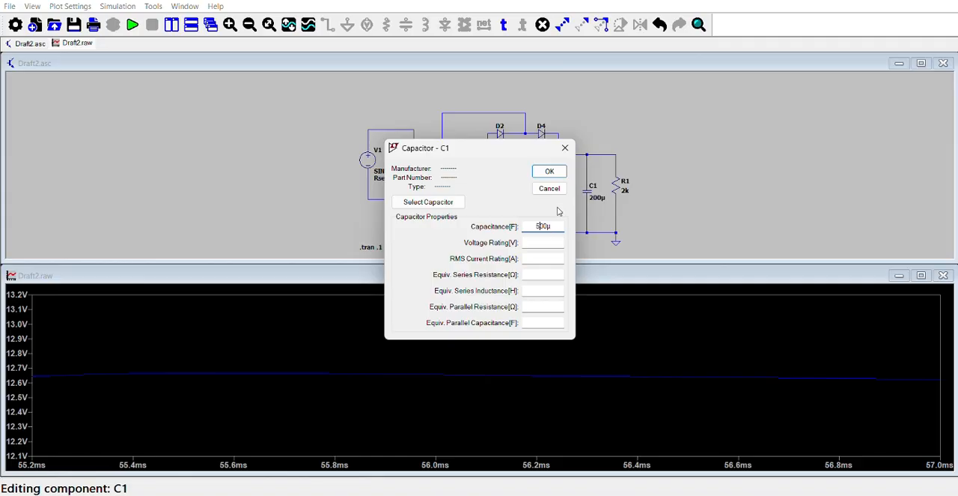
click(550, 172)
click(134, 29)
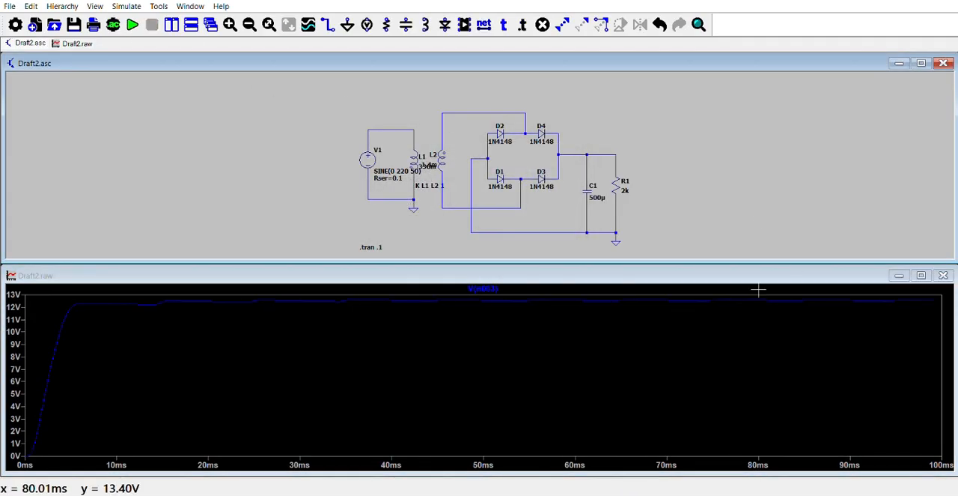
Add the V1 source voltage to the plot and inspect its first positive peak up close, then restore the full view.
click(367, 139)
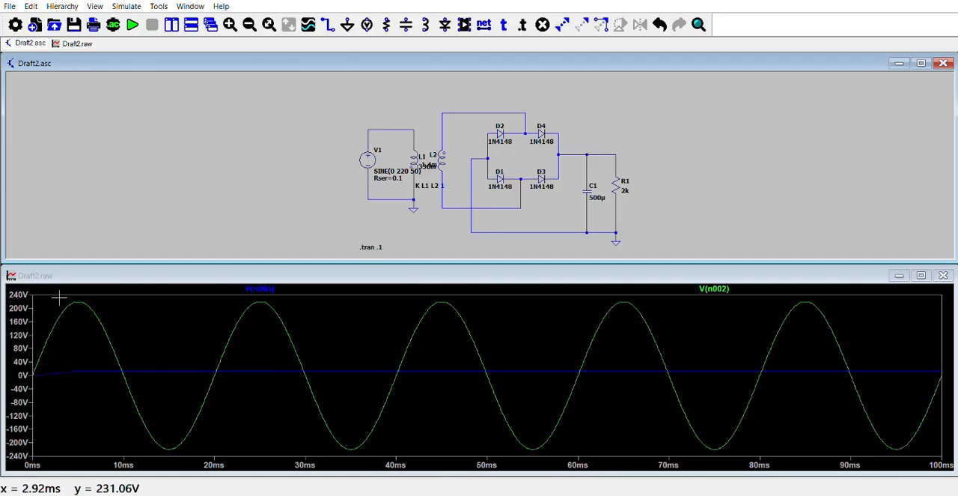
drag(59, 297, 114, 326)
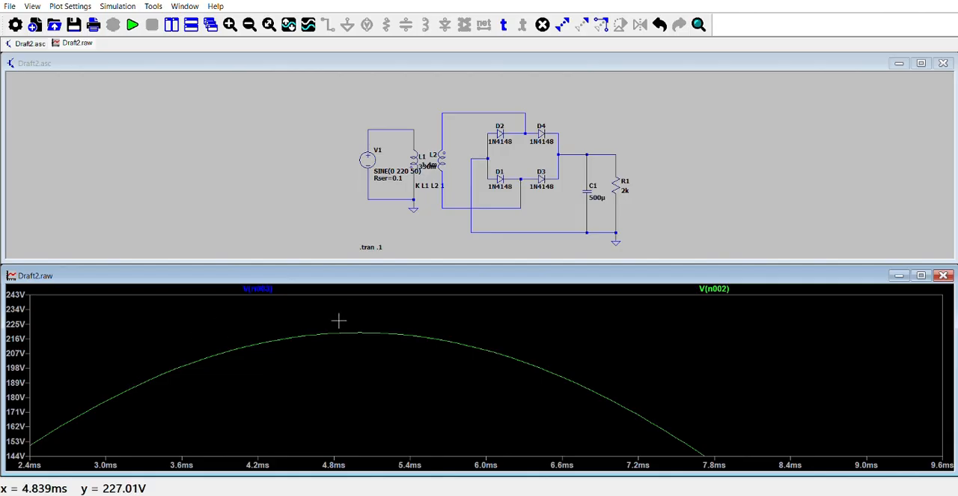
drag(338, 322, 406, 386)
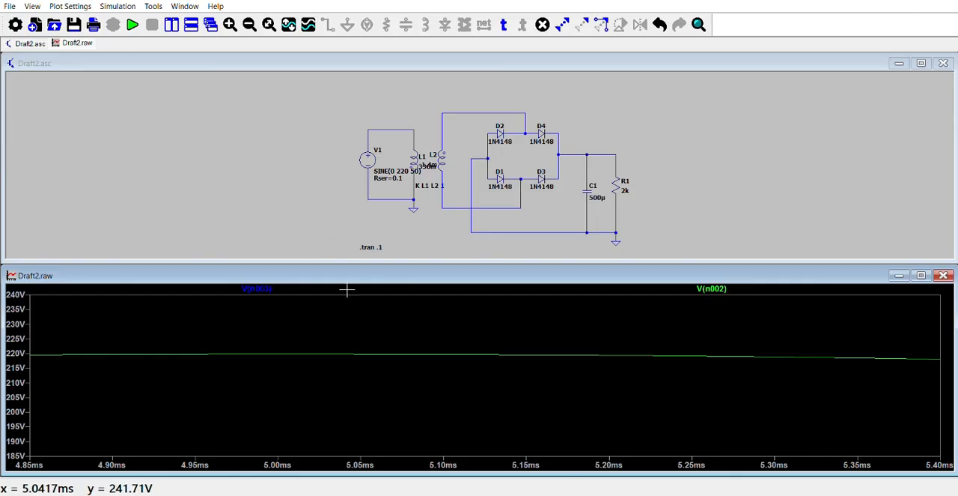
click(272, 25)
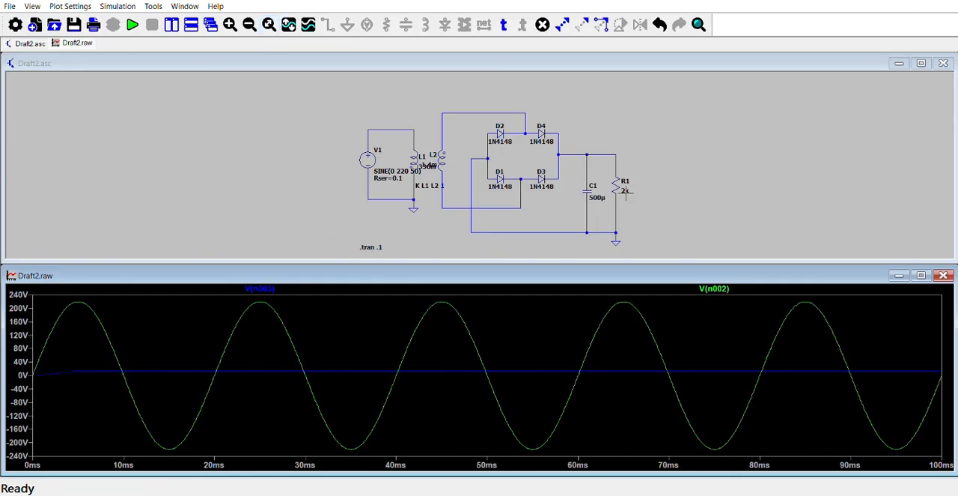
Plot only the output voltage at the upper end of R1 and inspect its ripple between about 51 and 65 ms.
click(615, 162)
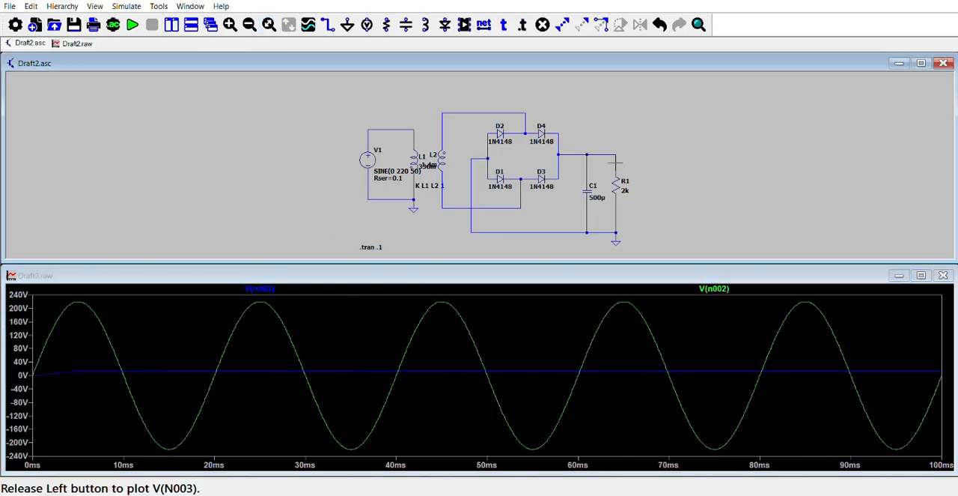
click(616, 161)
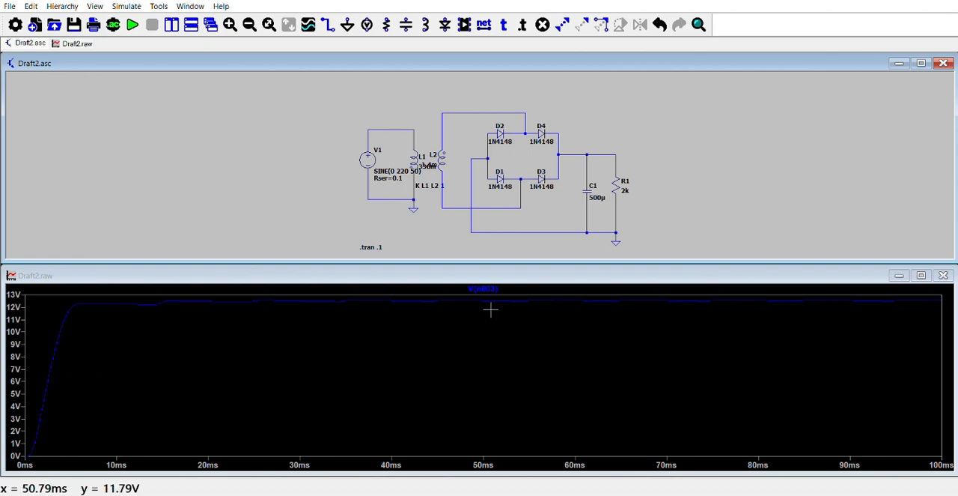
drag(494, 293, 616, 362)
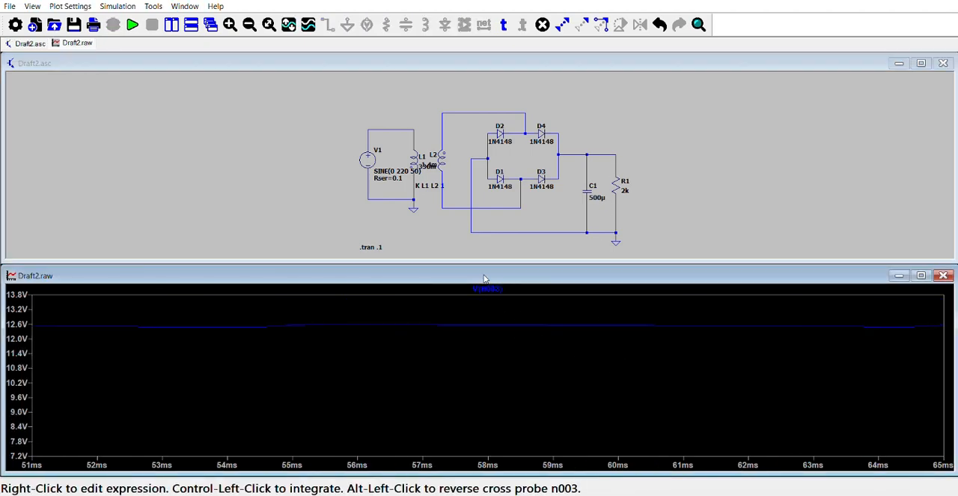